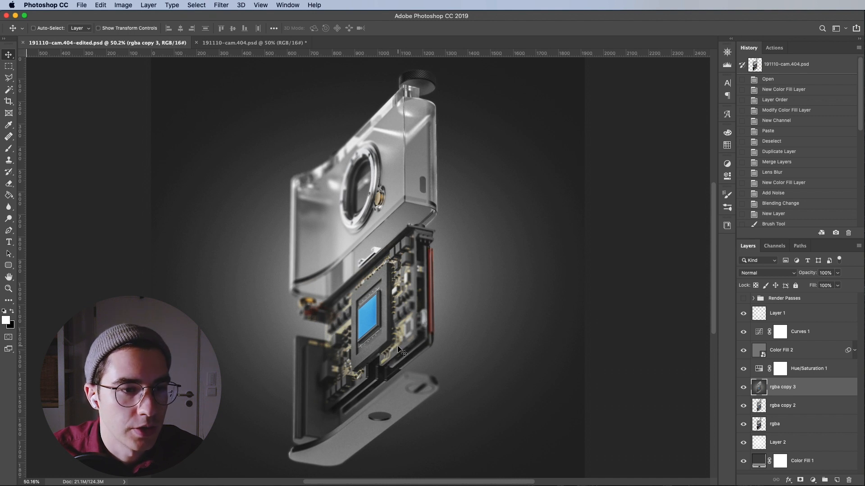
# Switch between the edited and the original camera render documents to compare them
pyautogui.click(259, 42)
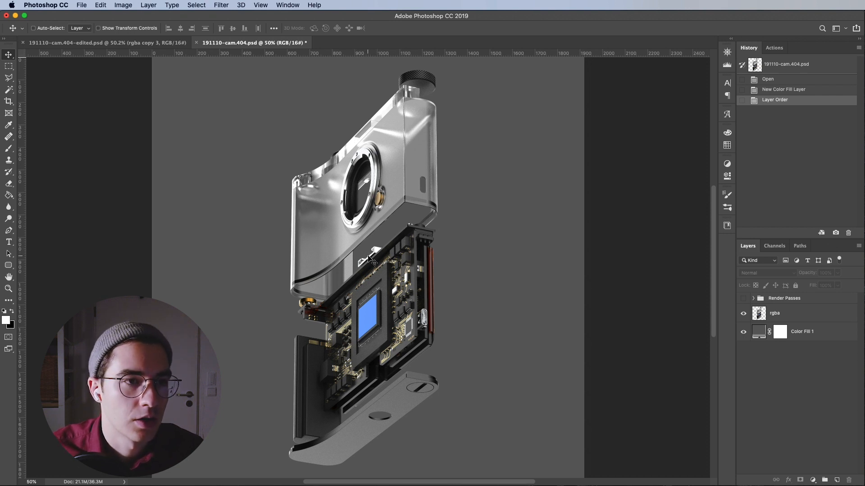
pyautogui.click(119, 43)
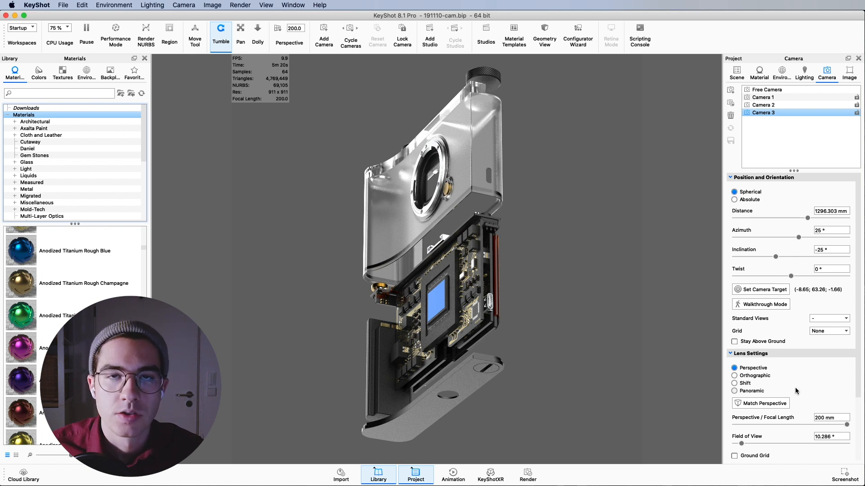
# Enable depth of field for Camera 3 and set its focal point on the camera model's sensor
pyautogui.scroll(-4, 766, 394)
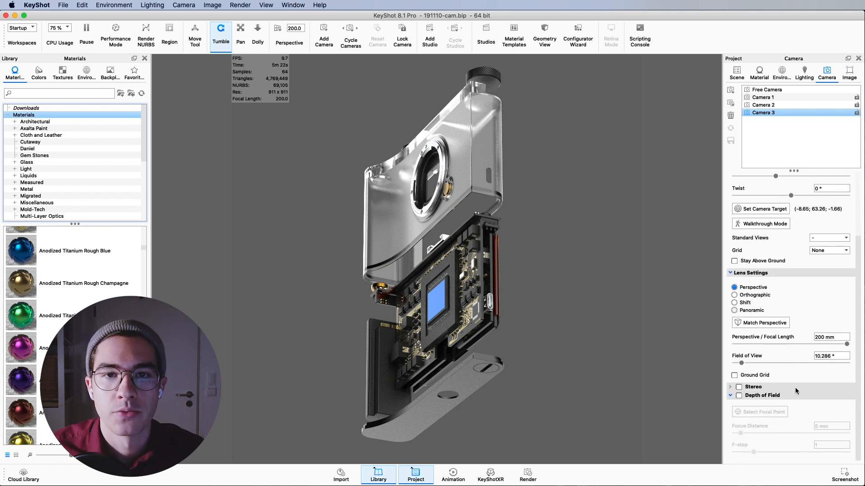
pyautogui.click(739, 396)
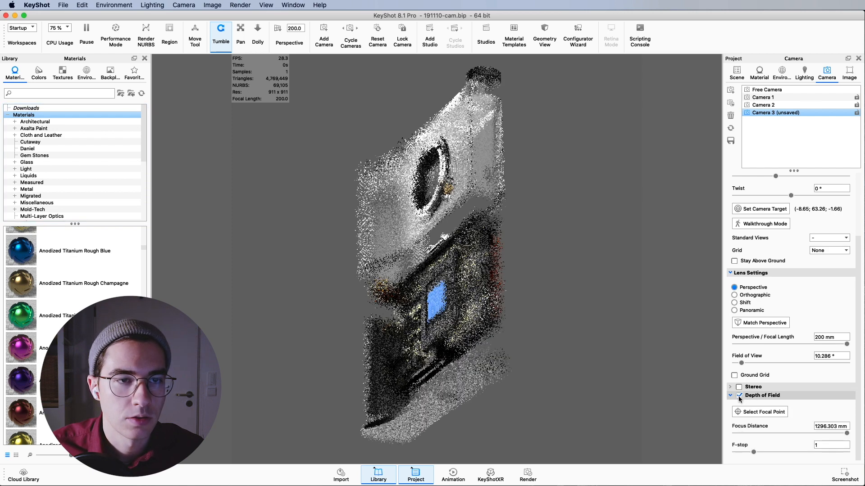
pyautogui.click(758, 416)
pyautogui.click(445, 438)
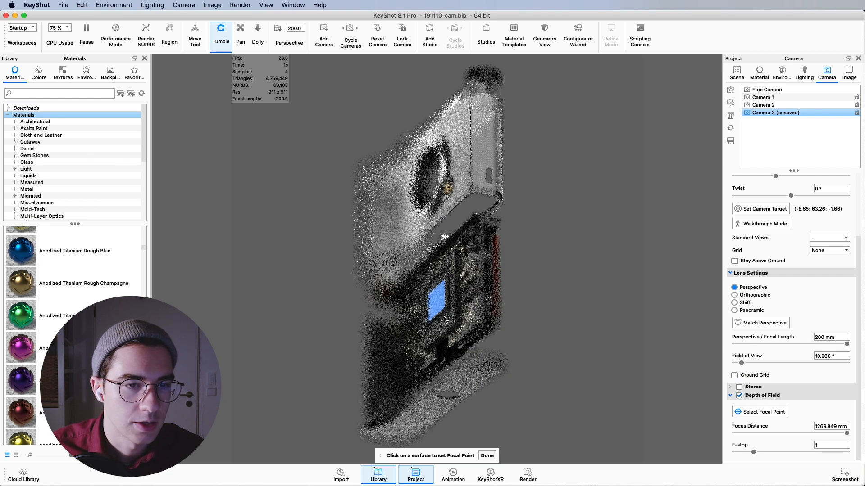
pyautogui.click(492, 455)
# Set the F-stop to 3, then switch depth of field off again
pyautogui.click(807, 446)
pyautogui.write('3')
pyautogui.press('Return')
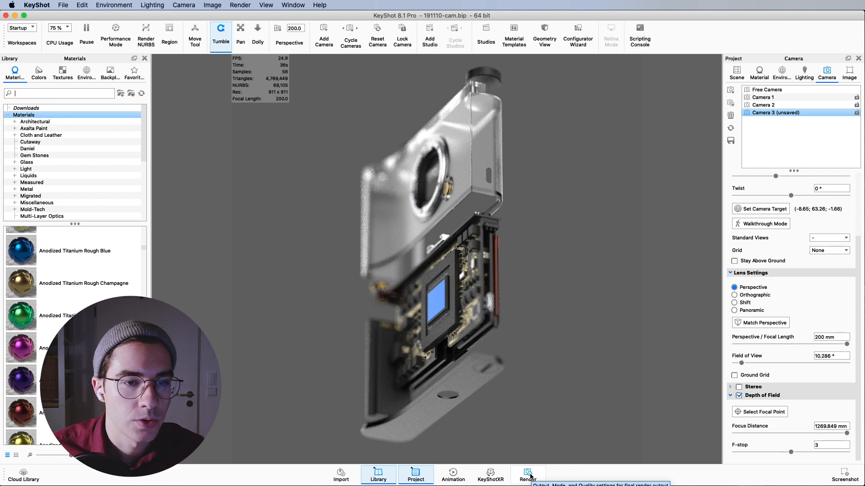
pyautogui.click(738, 395)
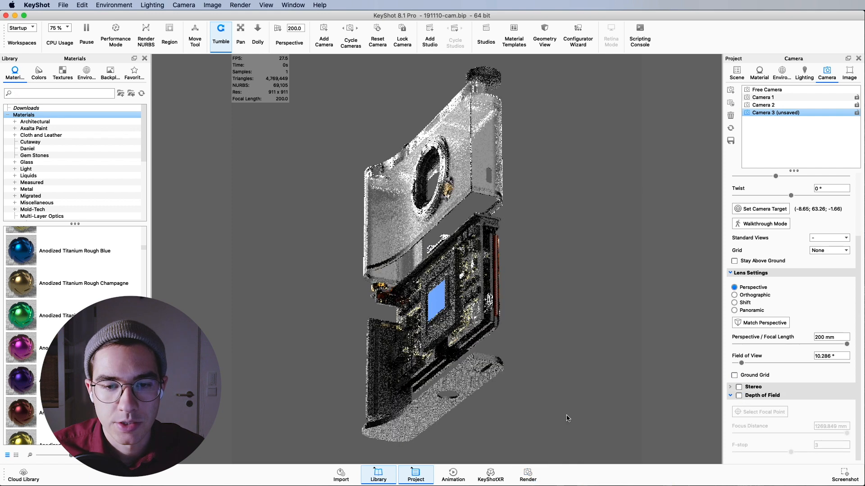
# Open the render output folder and locate the rendered PSD and depth EXR files
pyautogui.click(528, 474)
pyautogui.moveTo(522, 159); pyautogui.dragTo(408, 114)
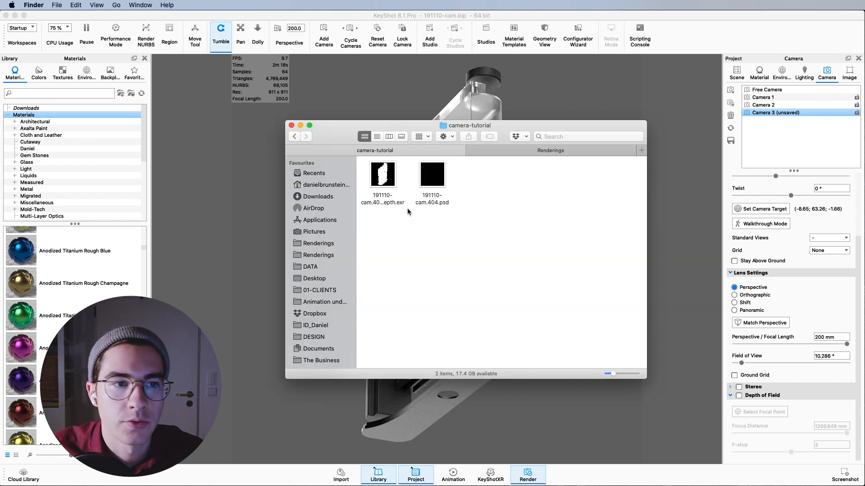
pyautogui.click(435, 182)
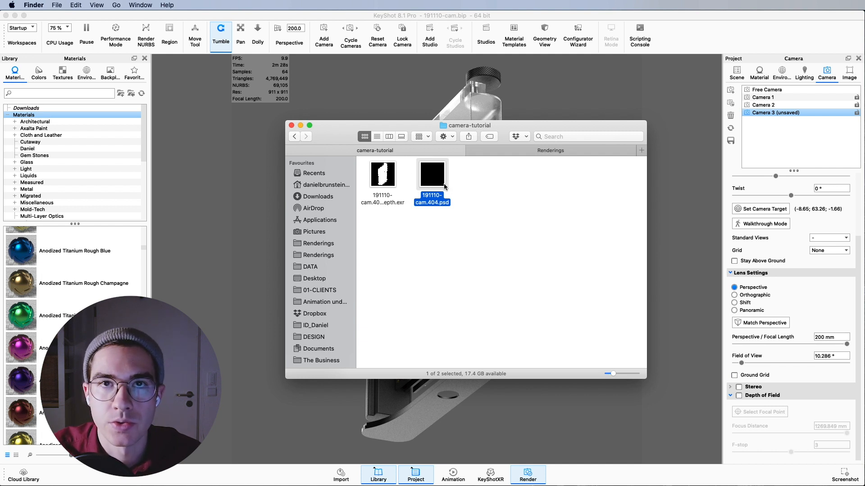
pyautogui.click(390, 185)
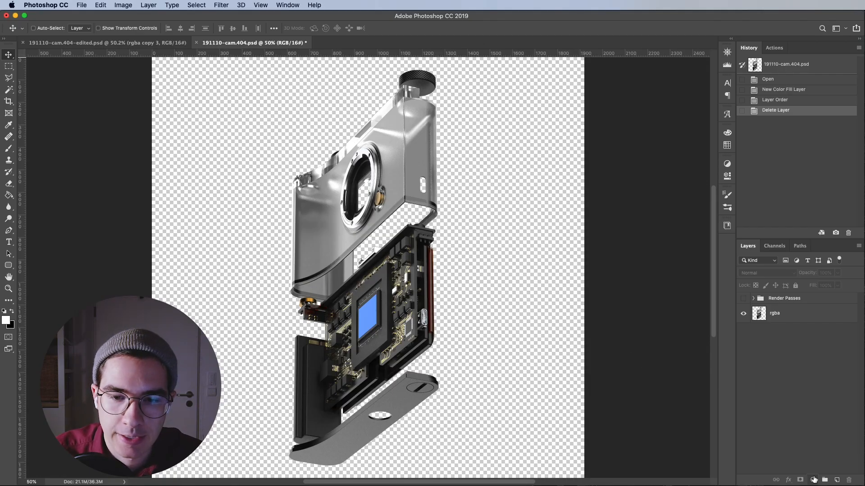
# Add a solid colour fill layer in grey #505050 and move it beneath the rgba layer
pyautogui.click(813, 481)
pyautogui.click(776, 379)
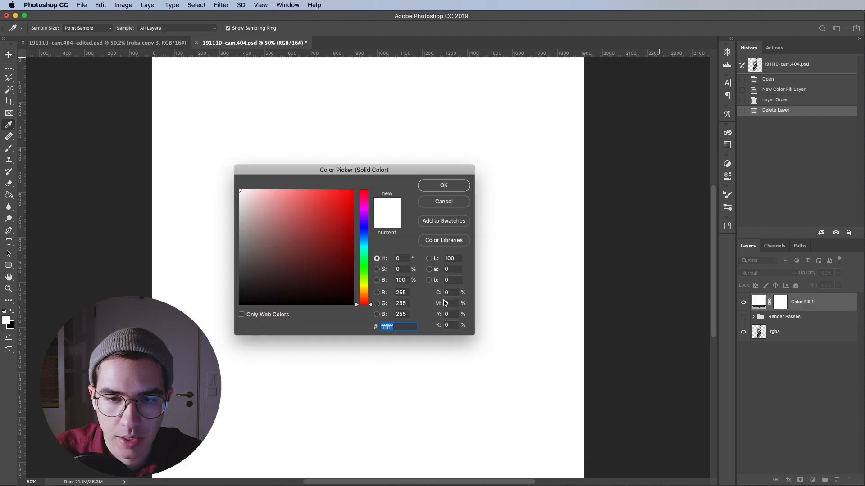
pyautogui.moveTo(320, 227); pyautogui.dragTo(254, 259)
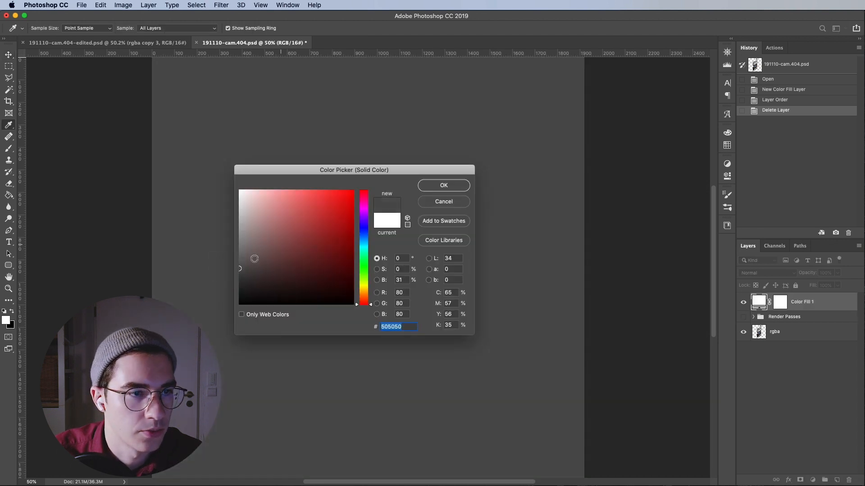
pyautogui.click(438, 187)
pyautogui.moveTo(801, 307); pyautogui.dragTo(797, 343)
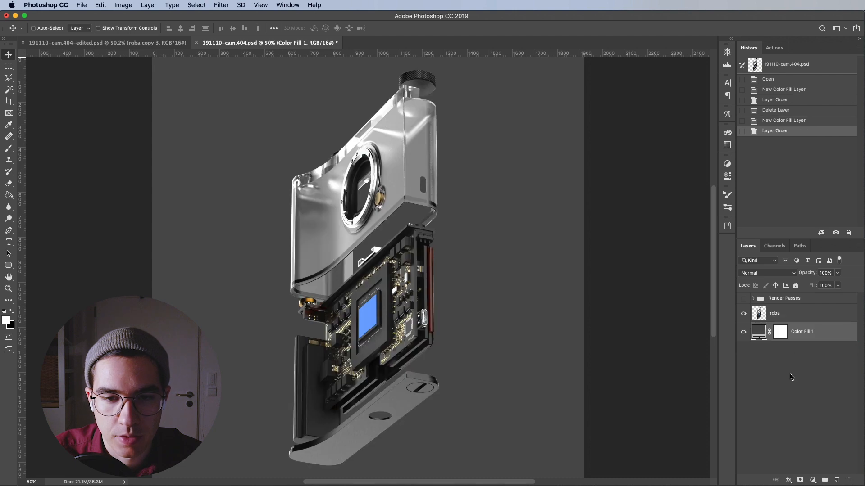
# Darken the colour of the Color Fill 1 background layer
pyautogui.doubleClick(759, 332)
pyautogui.moveTo(264, 250); pyautogui.dragTo(232, 259)
pyautogui.click(443, 186)
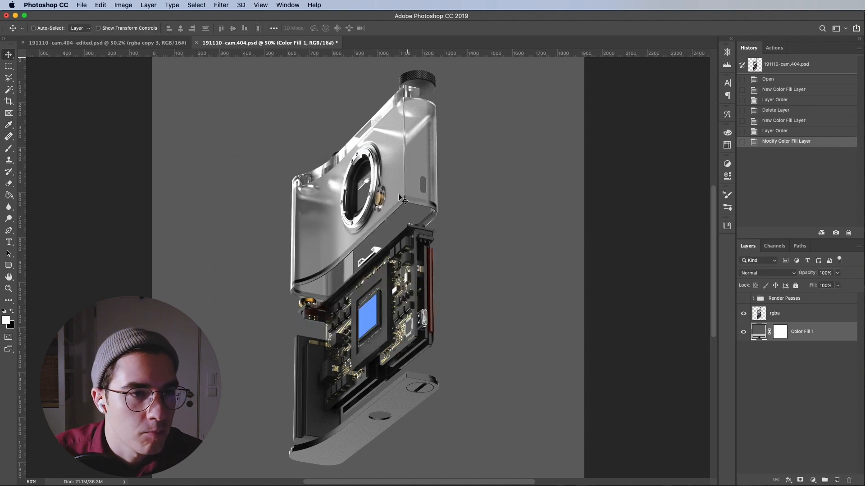
# Open the depth EXR file in Photoshop, reading alpha channel data as transparency
pyautogui.press('super+Tab')
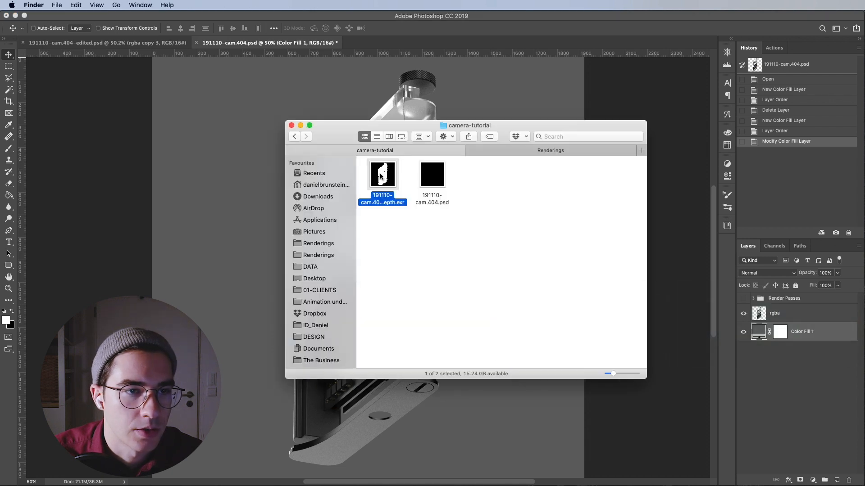
pyautogui.moveTo(381, 181); pyautogui.dragTo(422, 46)
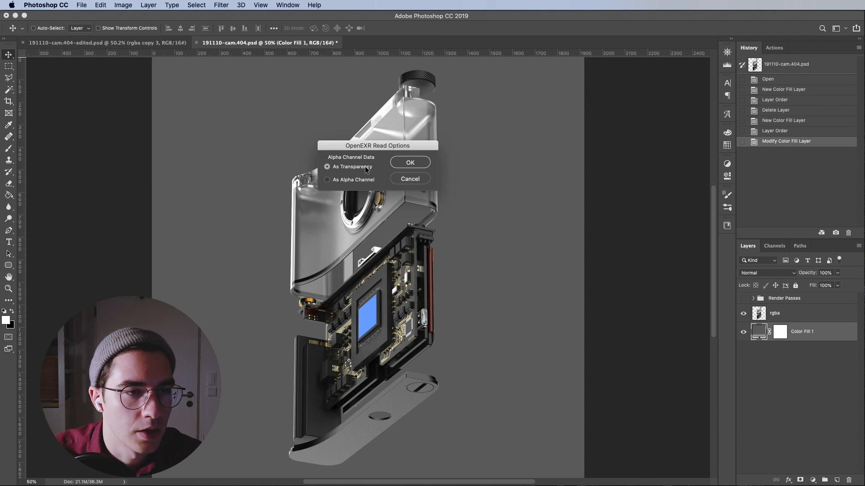
pyautogui.click(407, 163)
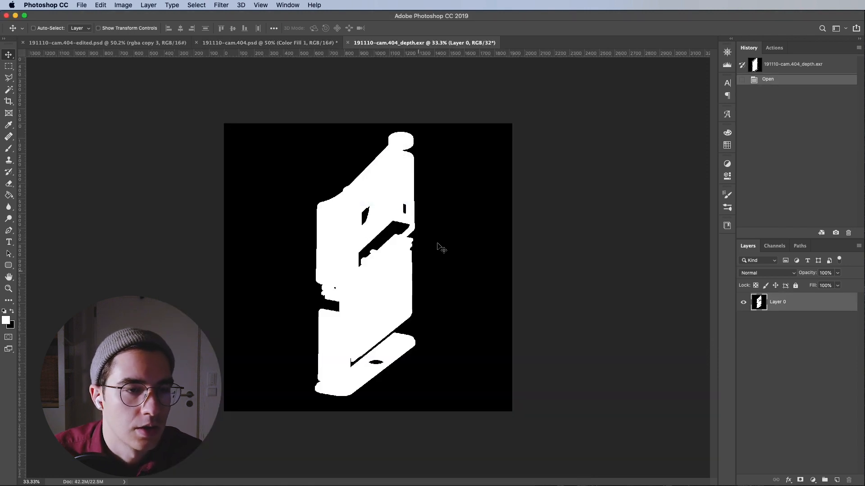
# Convert the depth pass document to 8 Bits/Channel, merging its layers
pyautogui.press('super+1')
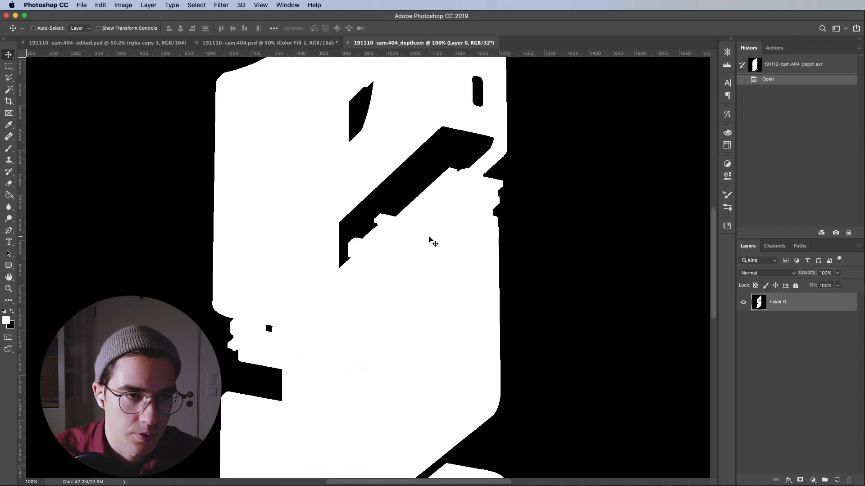
pyautogui.scroll(6, 447, 296)
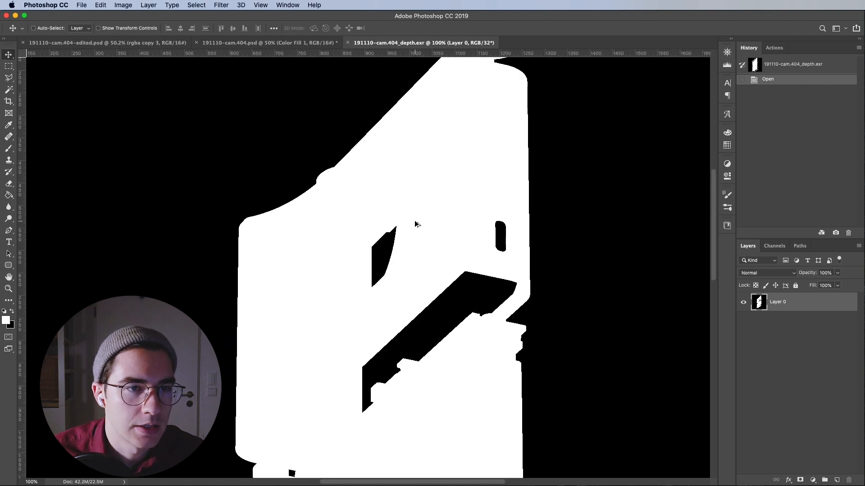
pyautogui.keyDown('alt'); pyautogui.scroll(-5, 435, 299); pyautogui.keyUp('alt')
pyautogui.moveTo(443, 330); pyautogui.dragTo(428, 213)
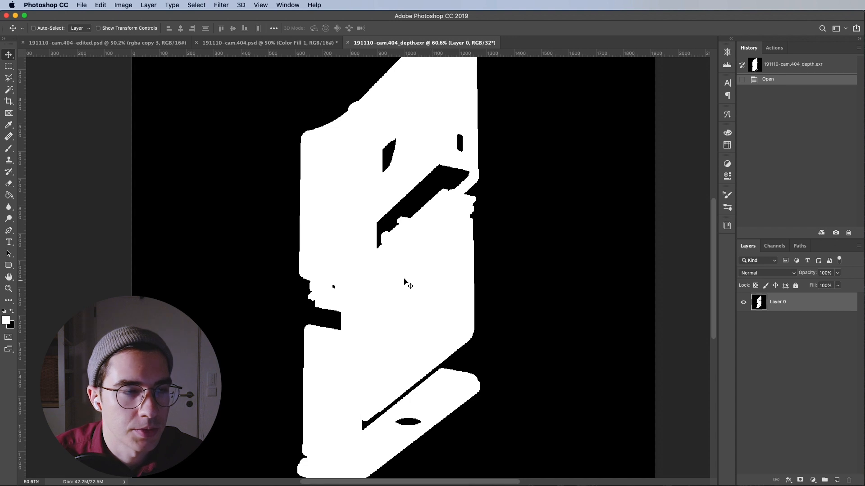
pyautogui.click(119, 7)
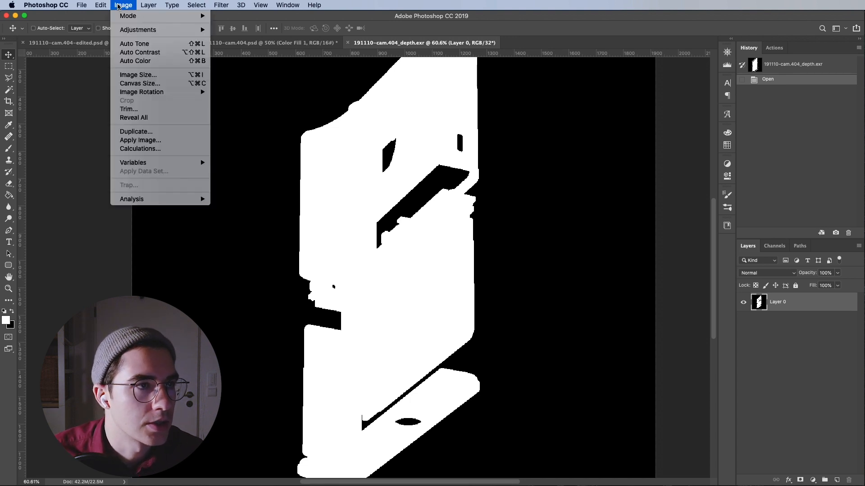
pyautogui.moveTo(126, 15)
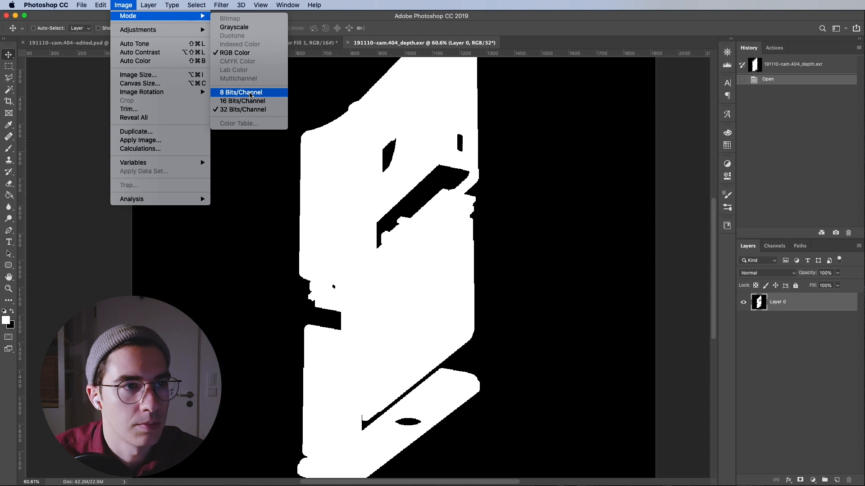
pyautogui.click(251, 93)
pyautogui.moveTo(728, 166); pyautogui.dragTo(372, 170)
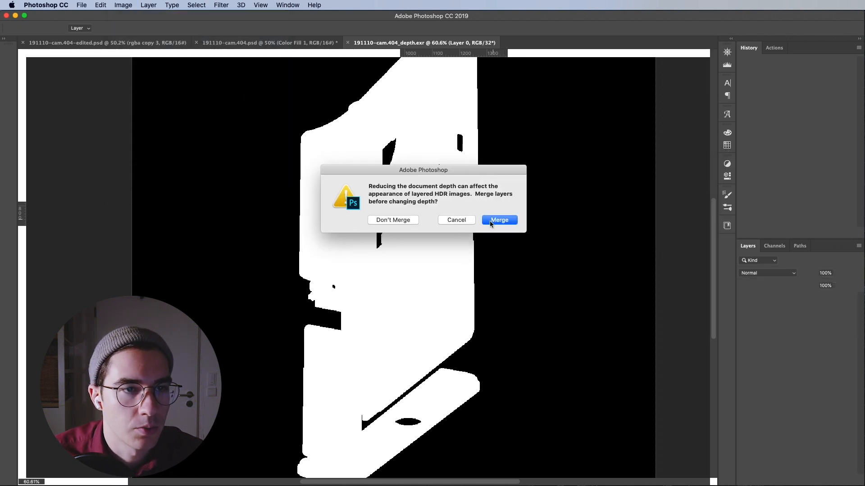
pyautogui.click(496, 222)
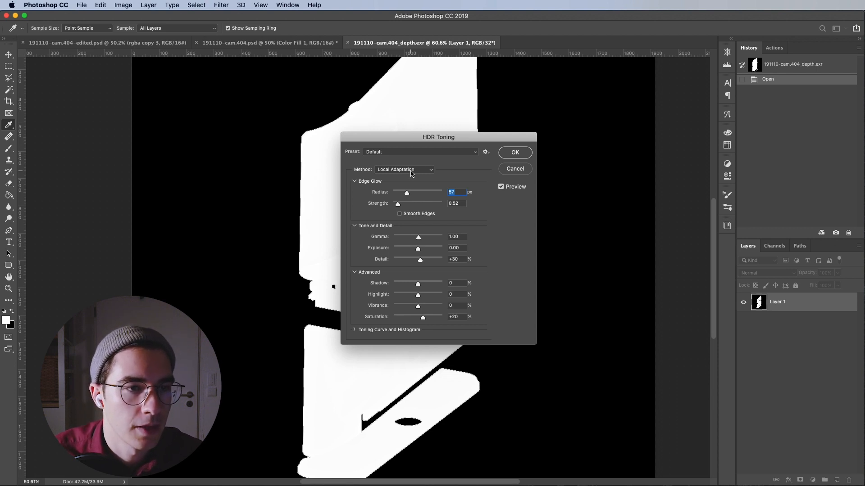
# Apply HDR Toning to the depth pass with the Equalize Histogram method
pyautogui.click(411, 173)
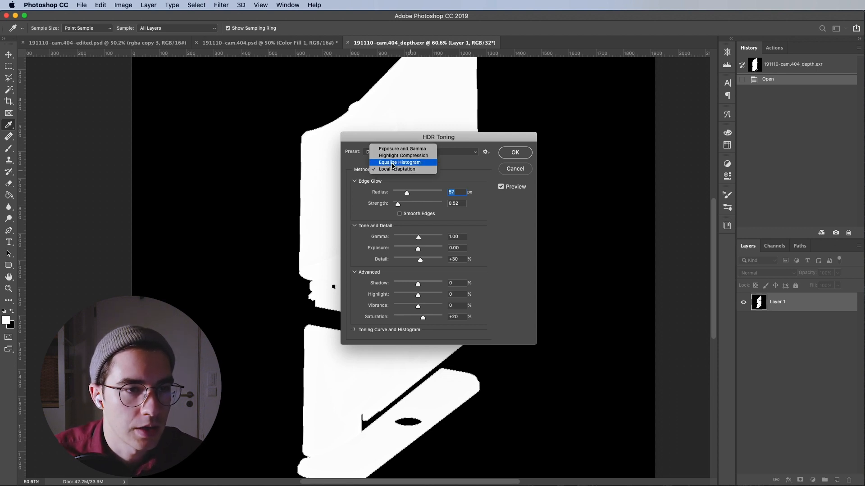
pyautogui.click(392, 163)
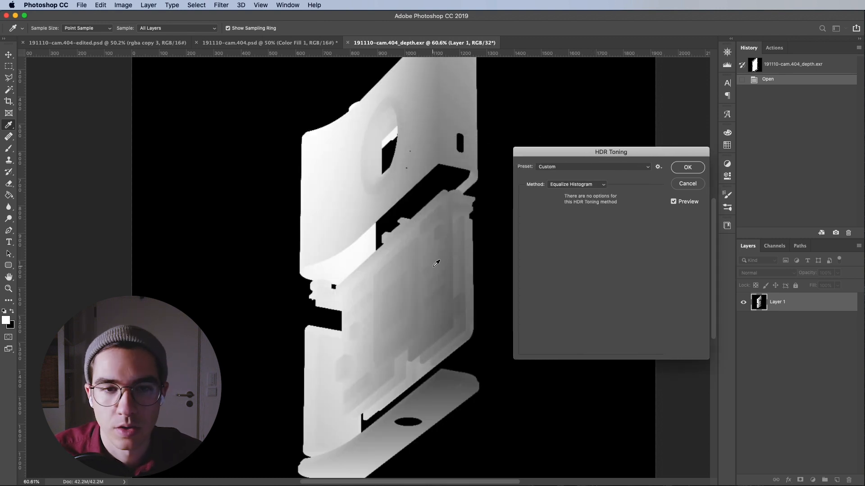
pyautogui.click(683, 168)
pyautogui.press('v')
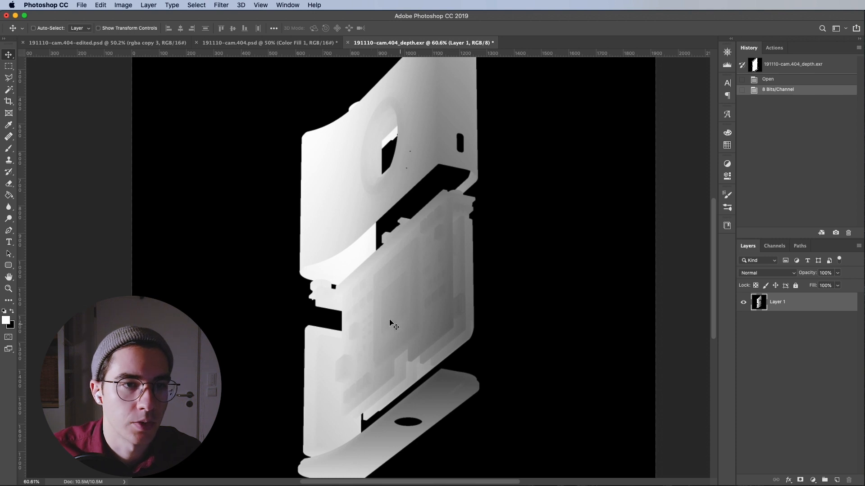
# Invert the colours of the depth pass layer
pyautogui.click(126, 4)
pyautogui.moveTo(133, 30)
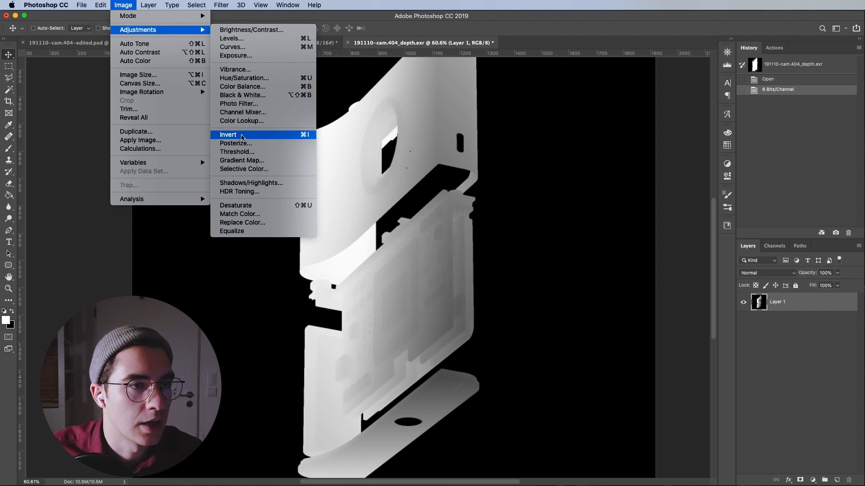
pyautogui.click(242, 135)
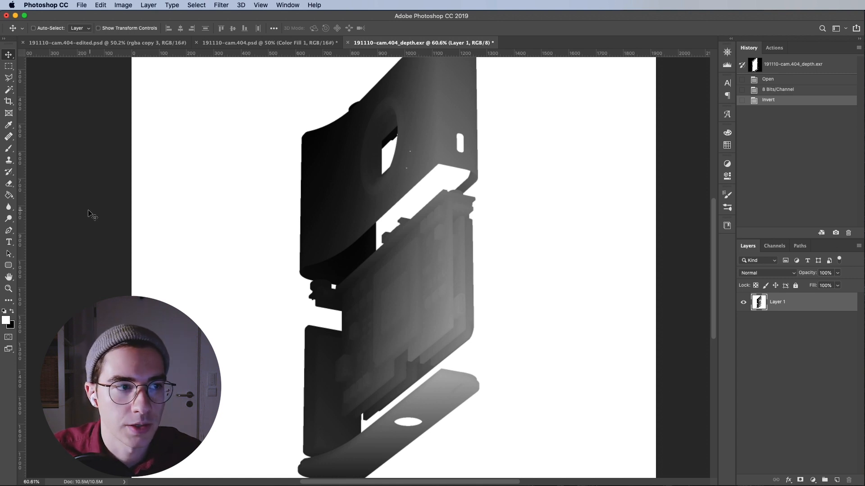
# Fill the white background of the depth pass with black using the Paint Bucket tool
pyautogui.click(8, 195)
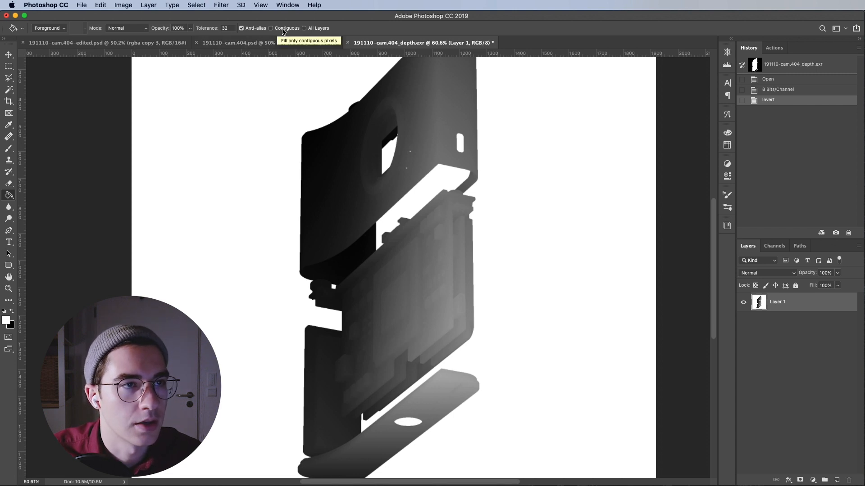
pyautogui.click(274, 164)
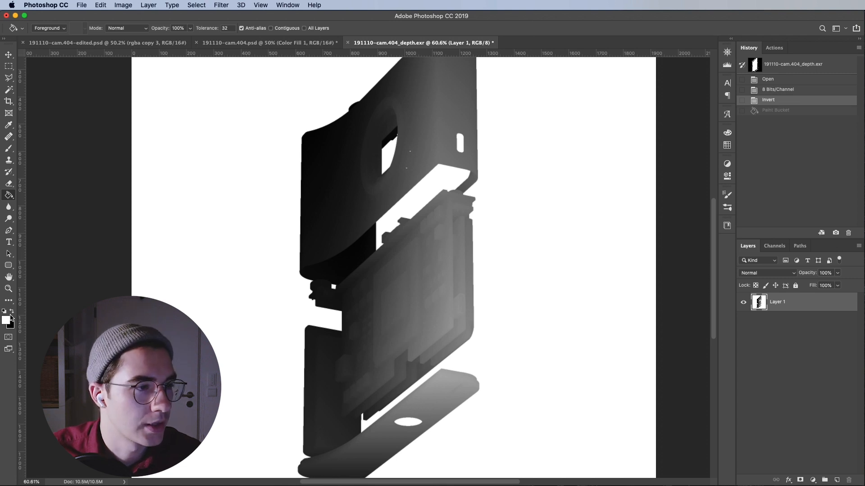
pyautogui.click(12, 313)
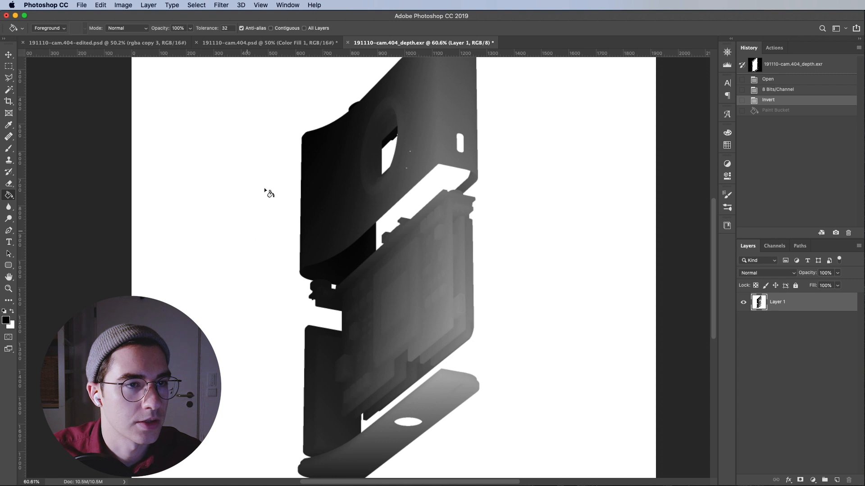
pyautogui.click(264, 161)
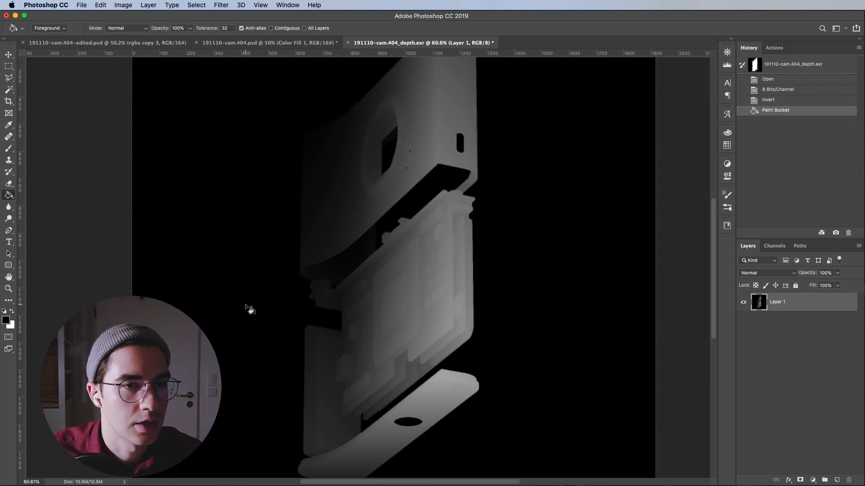
pyautogui.click(9, 54)
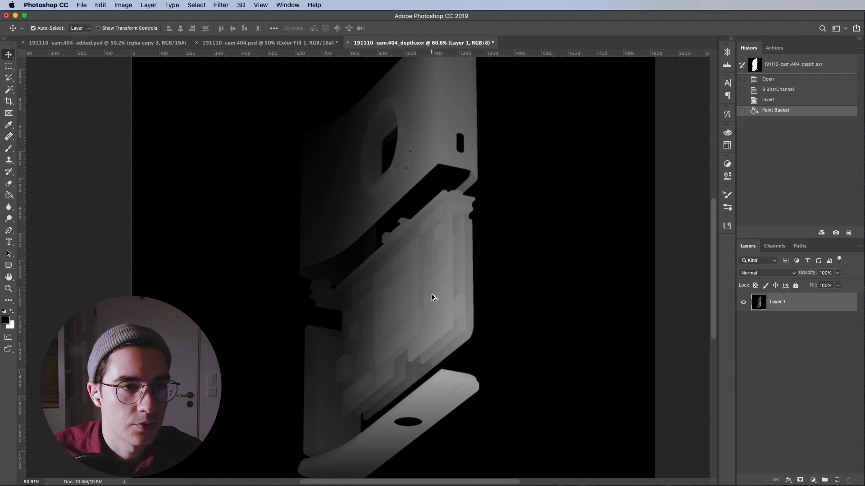
pyautogui.press('super+1')
pyautogui.press('super+0')
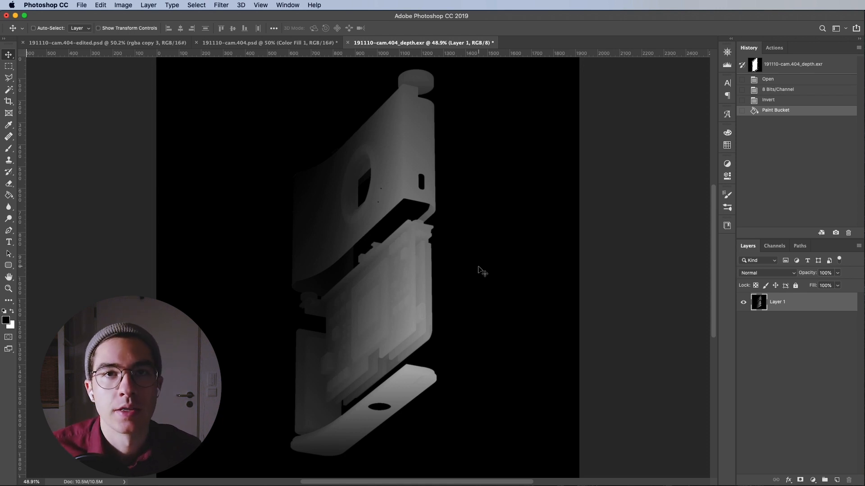
# Select the entire canvas of the depth pass document
pyautogui.press('super')
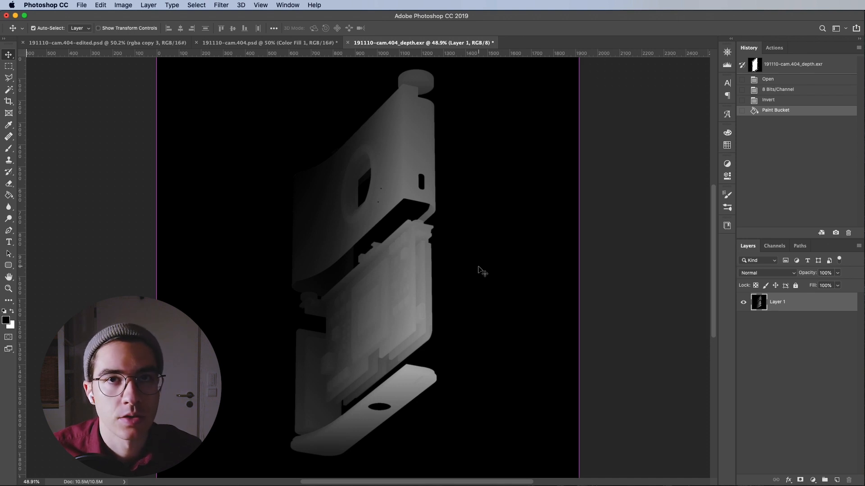
pyautogui.press('super+a')
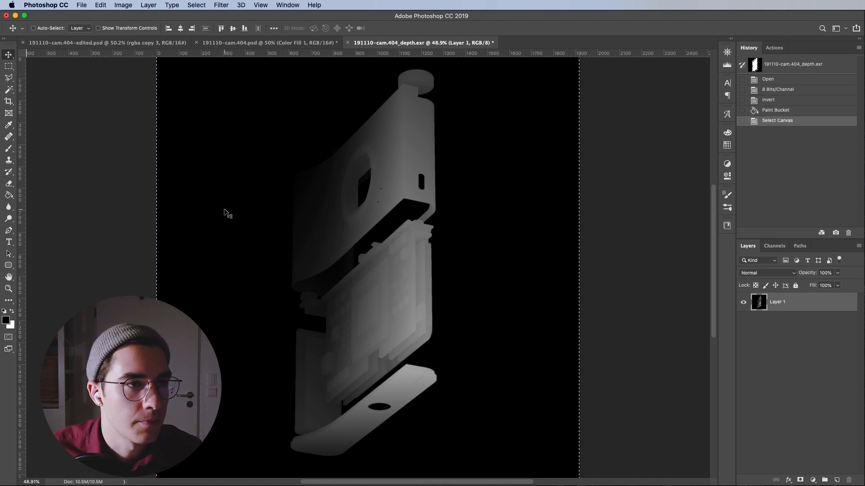
pyautogui.click(194, 5)
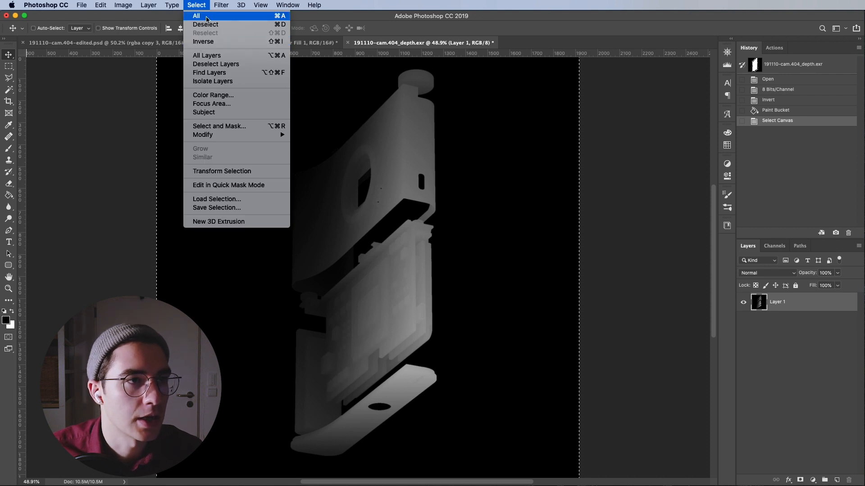
pyautogui.click(201, 7)
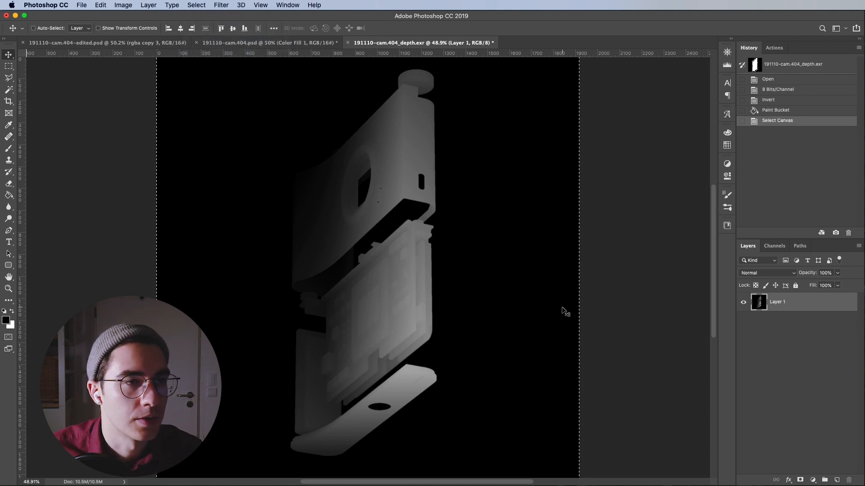
# In the camera render document, create a new alpha channel, paste the depth pass into it and deselect
pyautogui.click(311, 45)
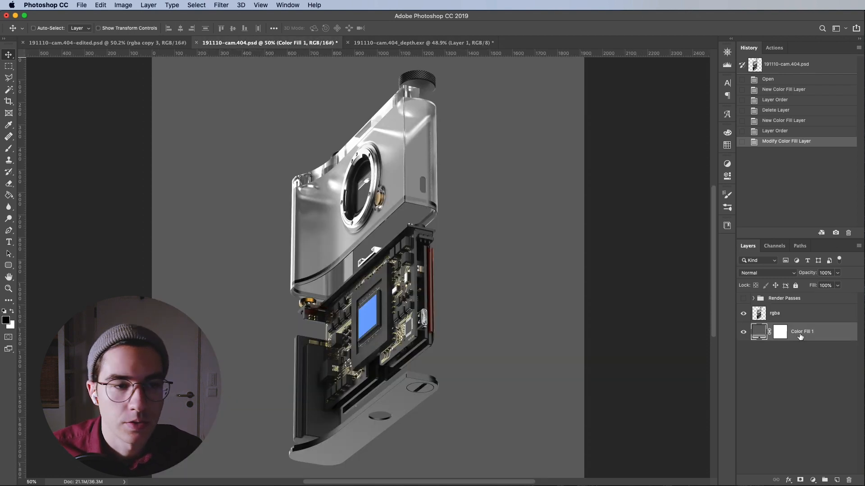
pyautogui.click(775, 247)
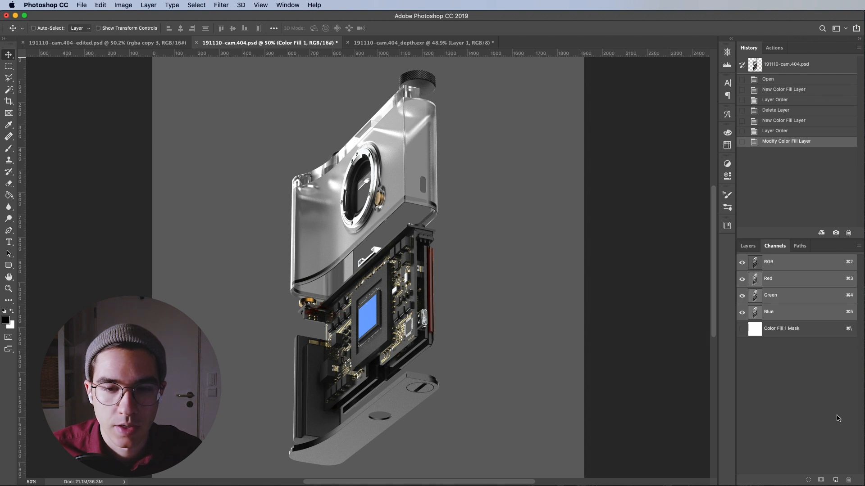
pyautogui.click(834, 481)
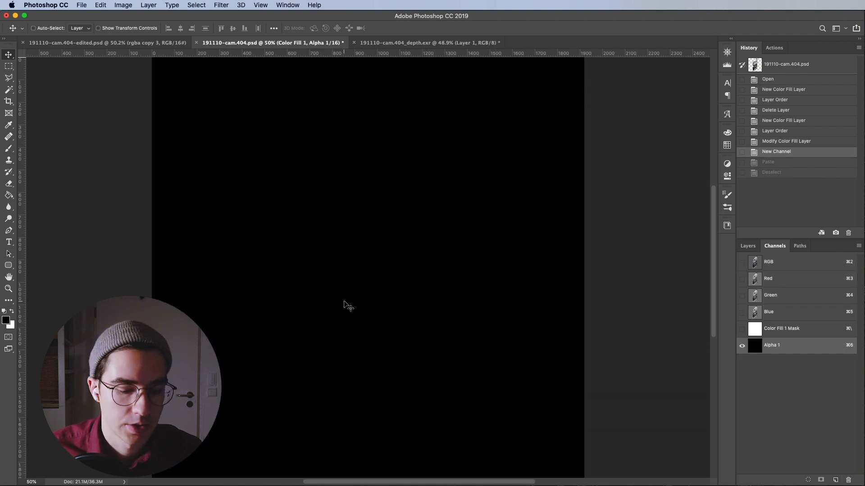
pyautogui.press('super+v')
pyautogui.press('super+d')
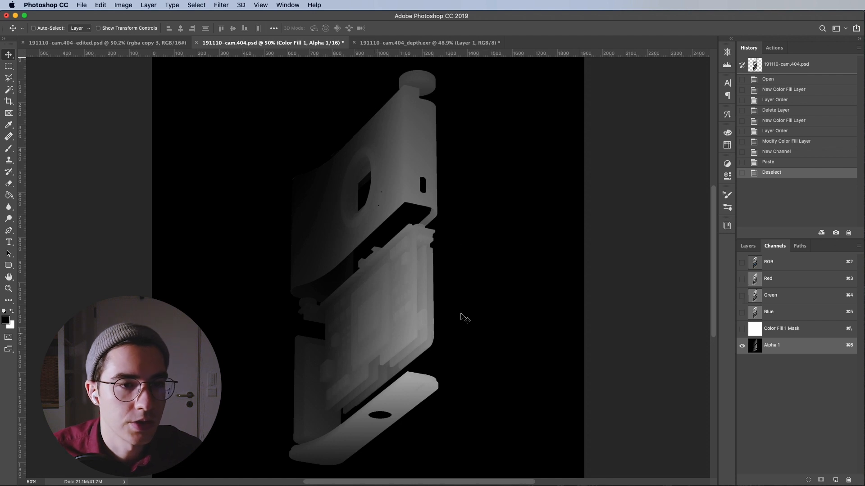
# Return to the RGB composite and duplicate the rgba and Color Fill 1 layers together
pyautogui.click(776, 264)
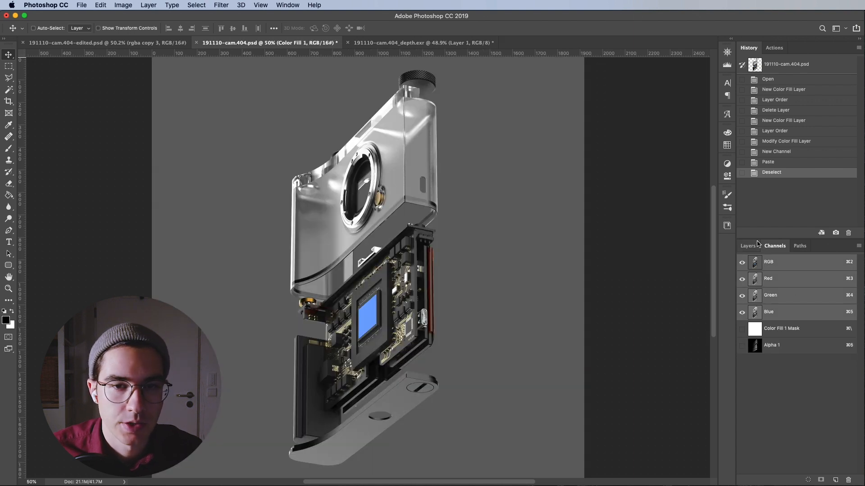
pyautogui.click(749, 245)
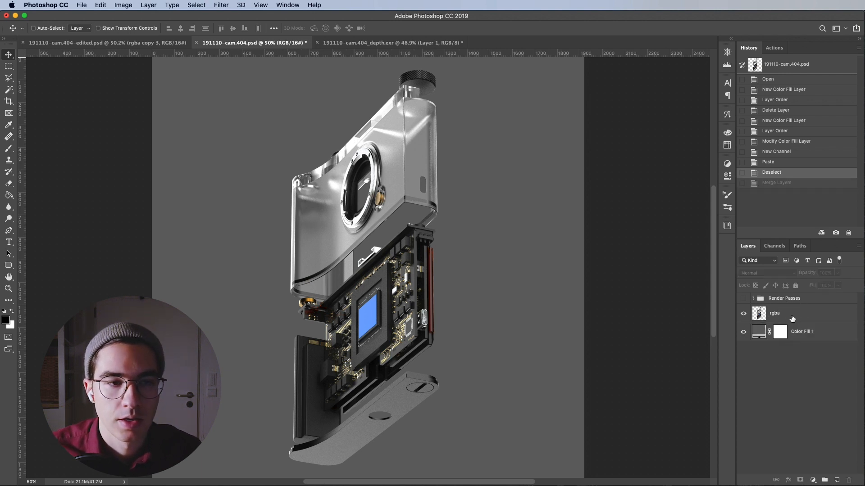
pyautogui.click(791, 318)
pyautogui.keyDown('shift'); pyautogui.click(826, 335); pyautogui.keyUp('shift')
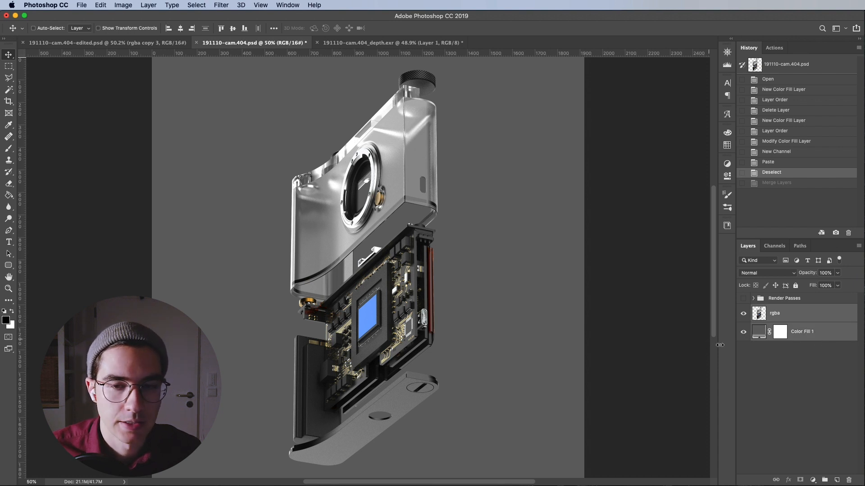
pyautogui.moveTo(788, 320); pyautogui.dragTo(836, 481)
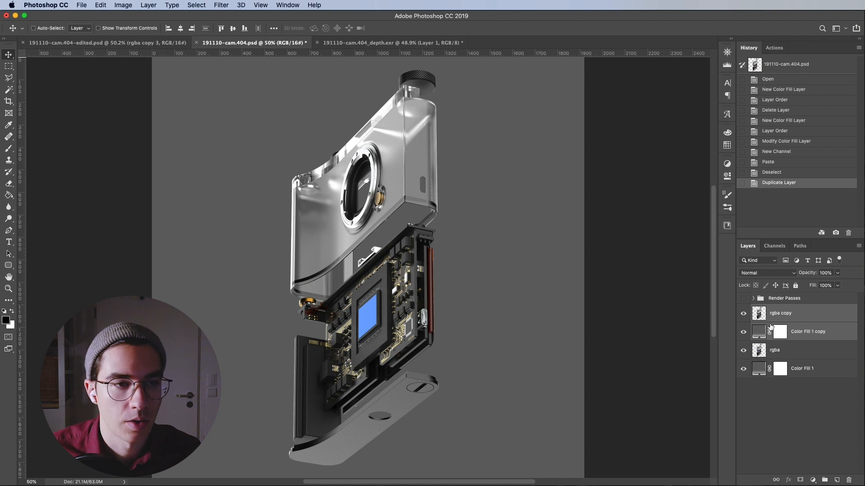
# Merge the duplicated rgba and Color Fill layers into a single layer
pyautogui.click(199, 4)
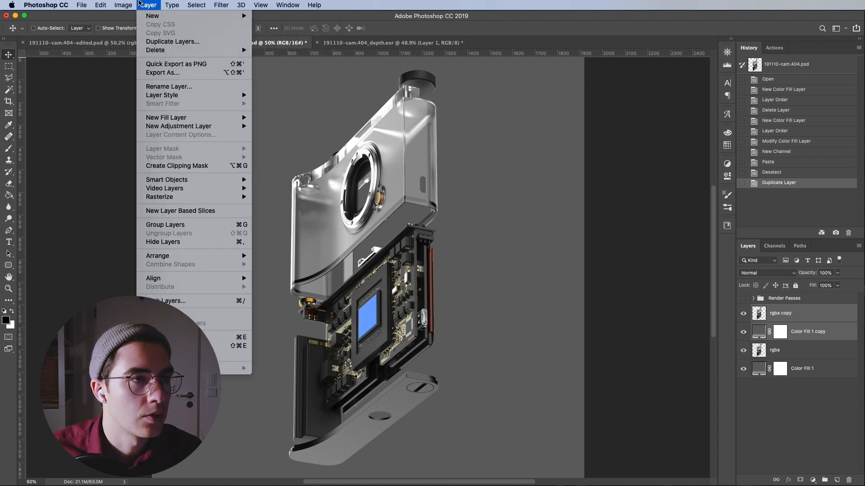
pyautogui.moveTo(132, 4)
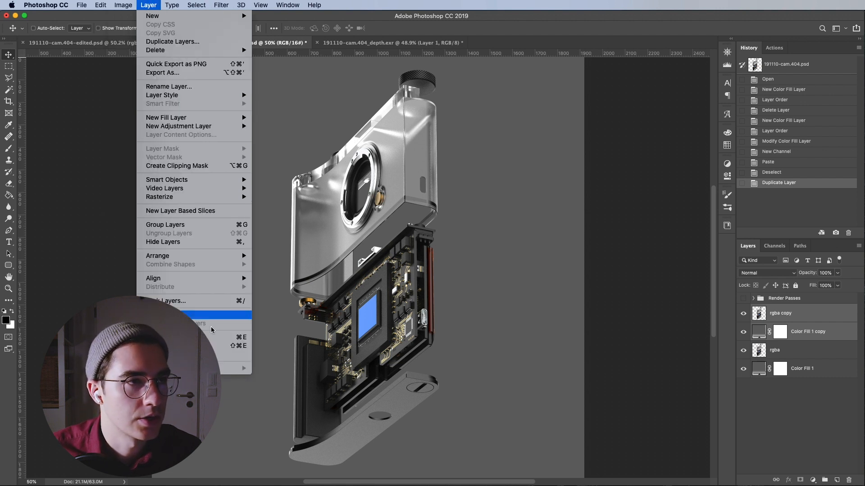
pyautogui.click(180, 337)
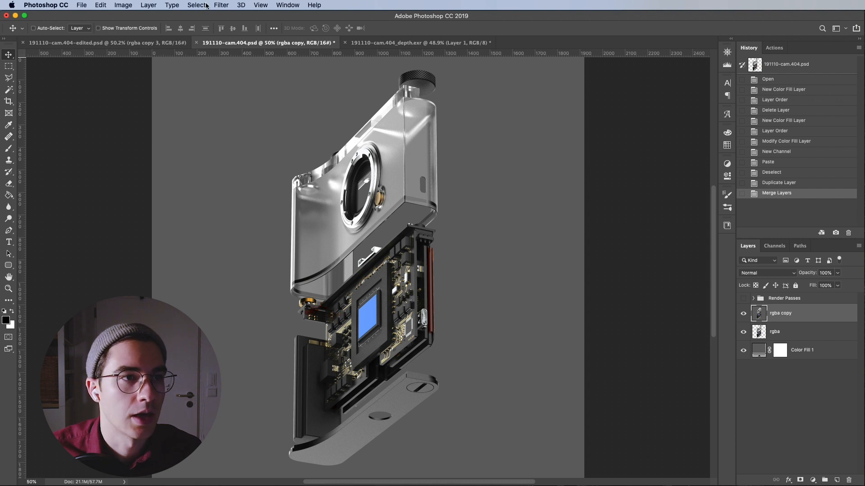
# Open Lens Blur on the merged copy and set the depth map source to Alpha 1
pyautogui.click(221, 5)
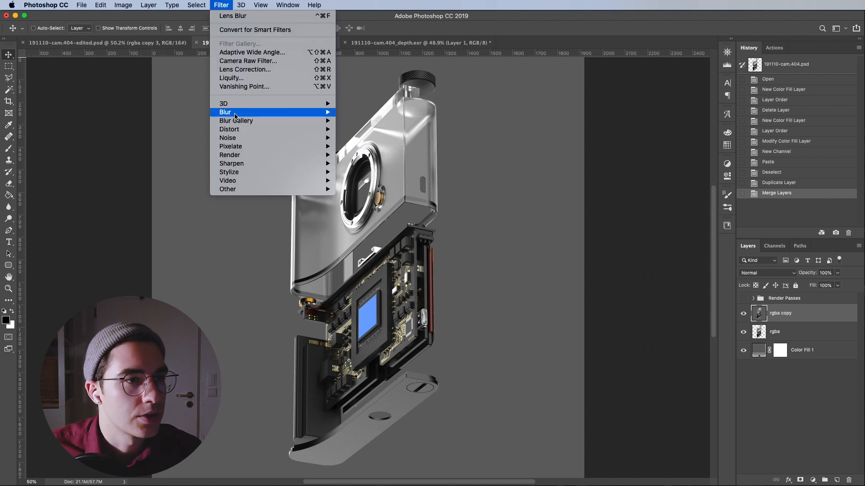
pyautogui.moveTo(236, 116)
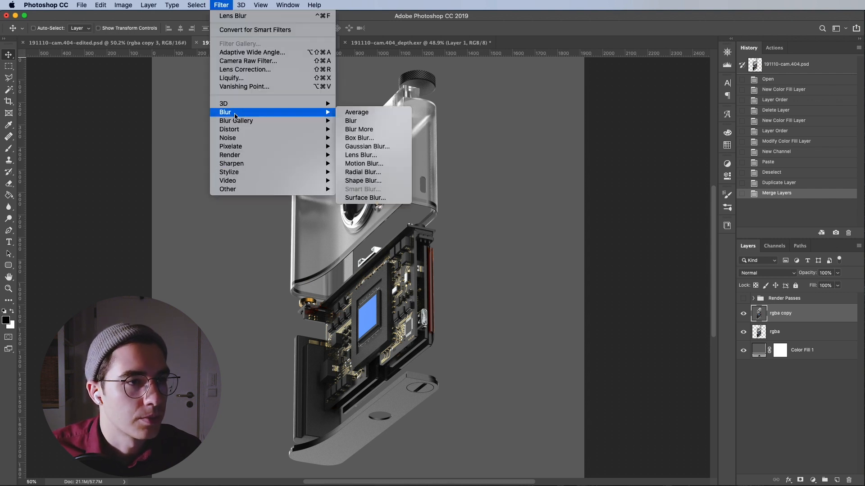
pyautogui.click(360, 155)
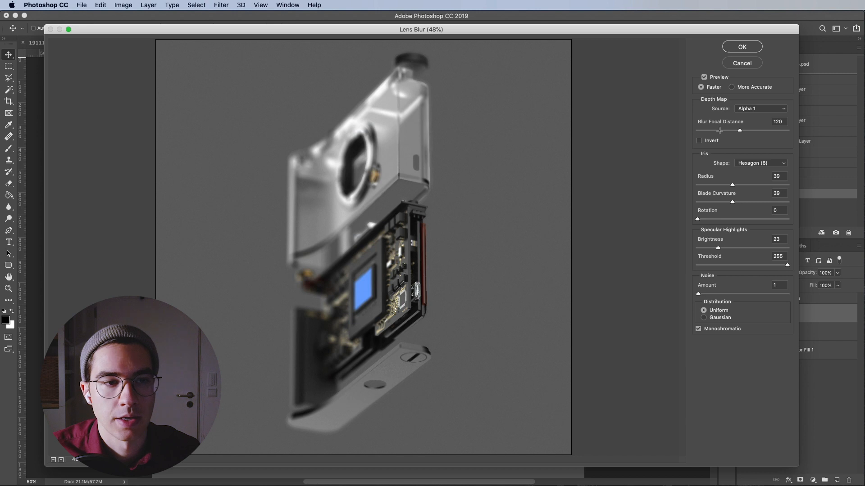
pyautogui.click(773, 110)
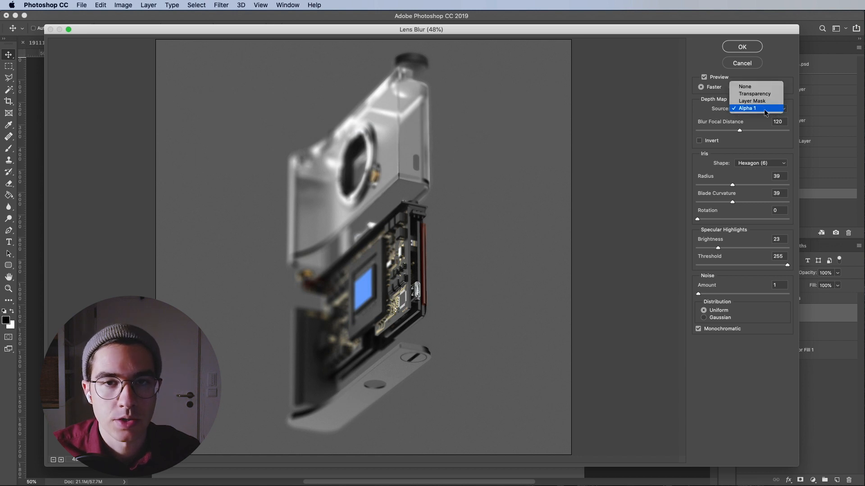
pyautogui.click(740, 108)
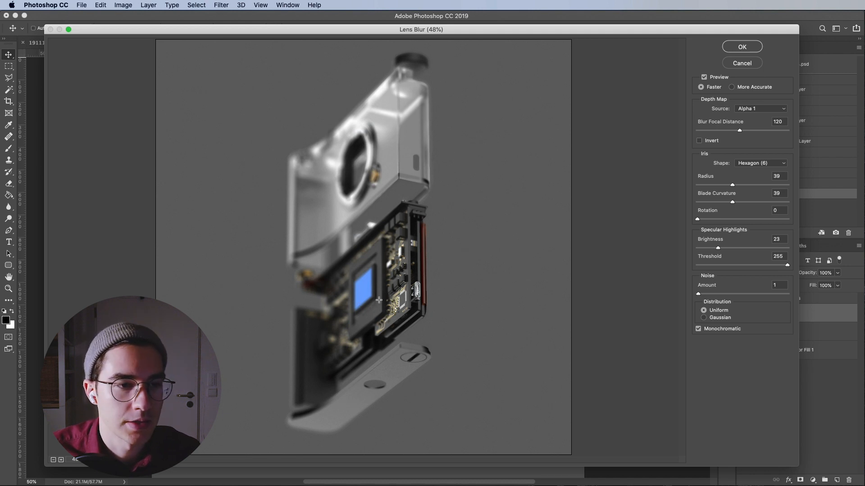
# Pick the focus point on the camera's sensor area for a blur focal distance of 71 and apply the lens blur
pyautogui.click(350, 307)
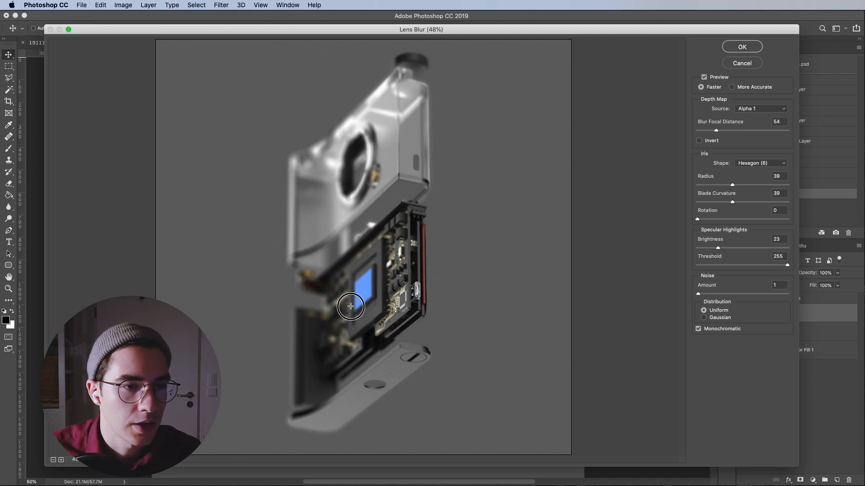
pyautogui.click(339, 186)
pyautogui.click(380, 293)
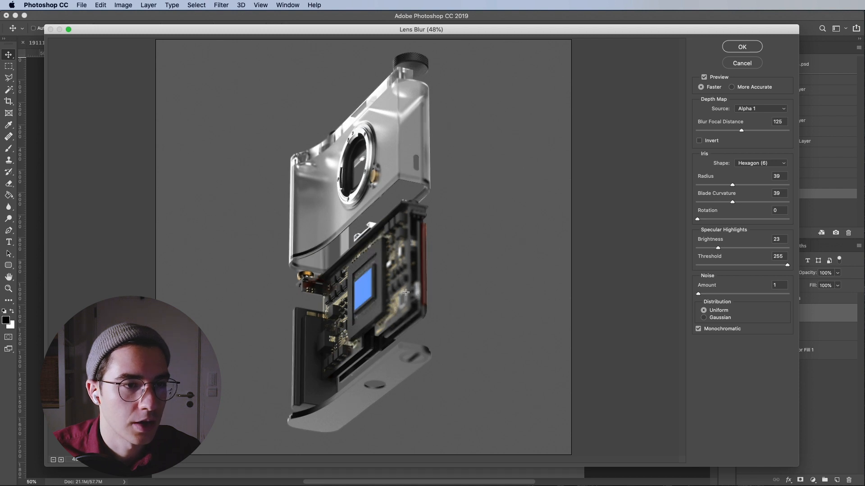
pyautogui.click(366, 299)
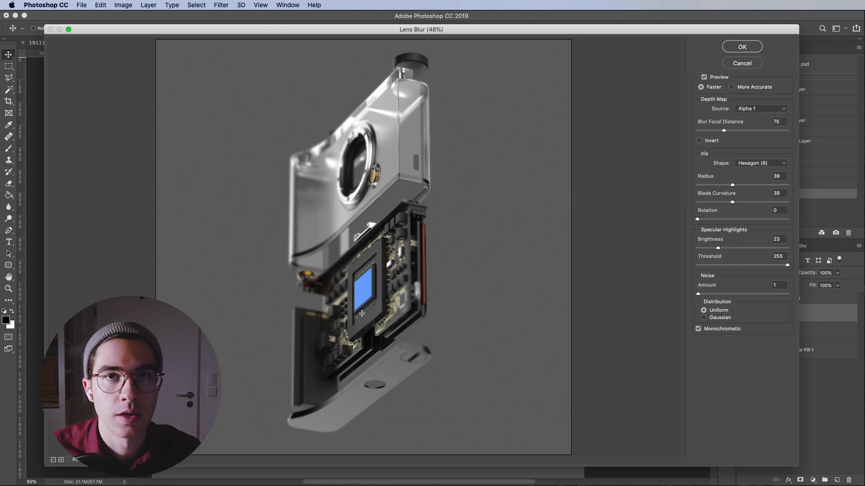
pyautogui.click(417, 291)
pyautogui.click(361, 309)
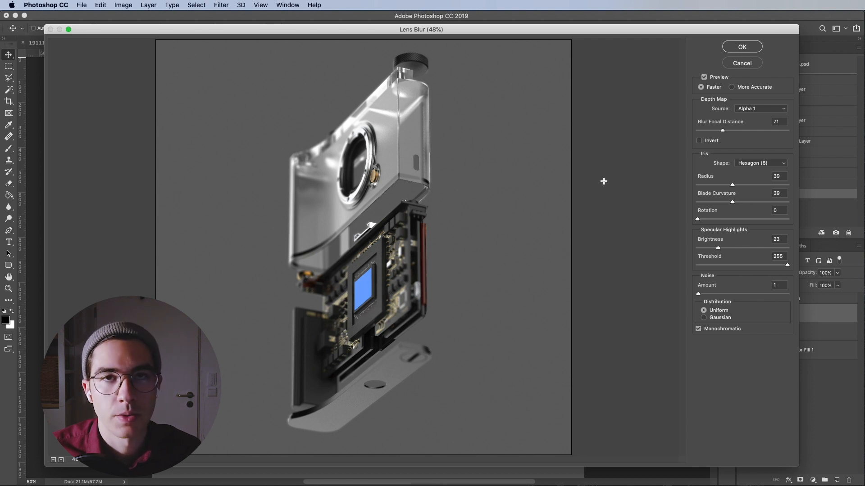
pyautogui.click(751, 46)
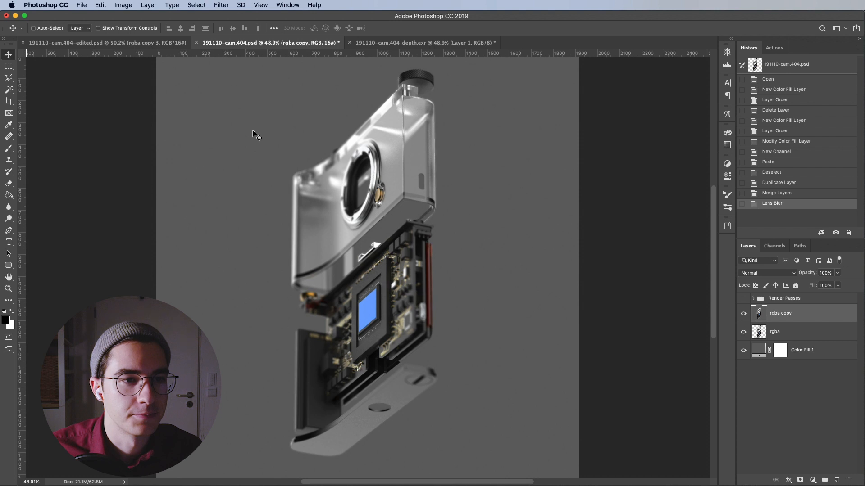
# Switch to the edited camera document to compare with the finished result
pyautogui.click(145, 43)
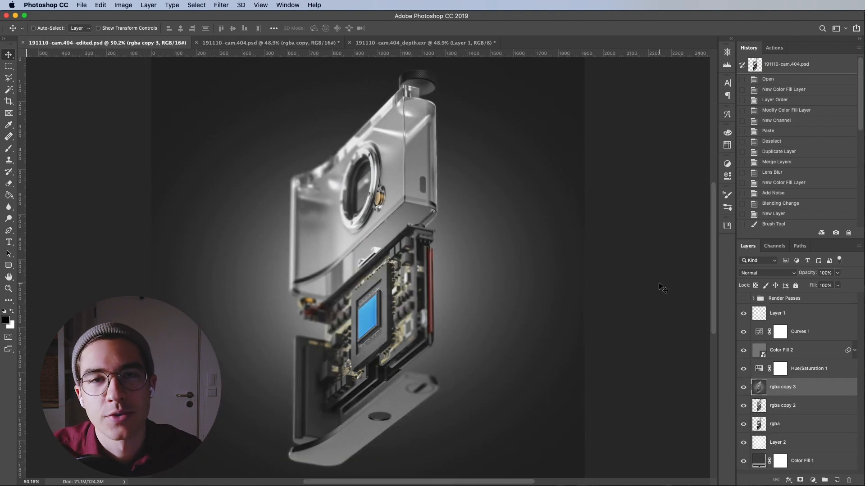